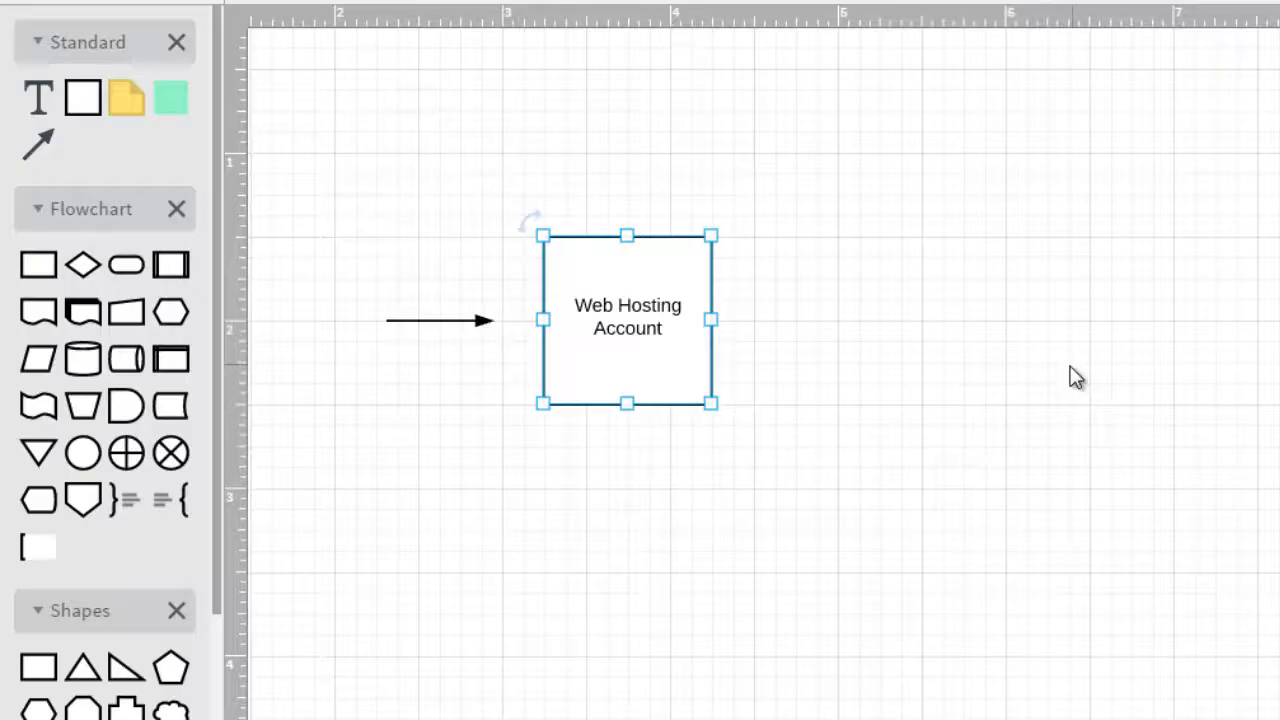
left_click(966, 337)
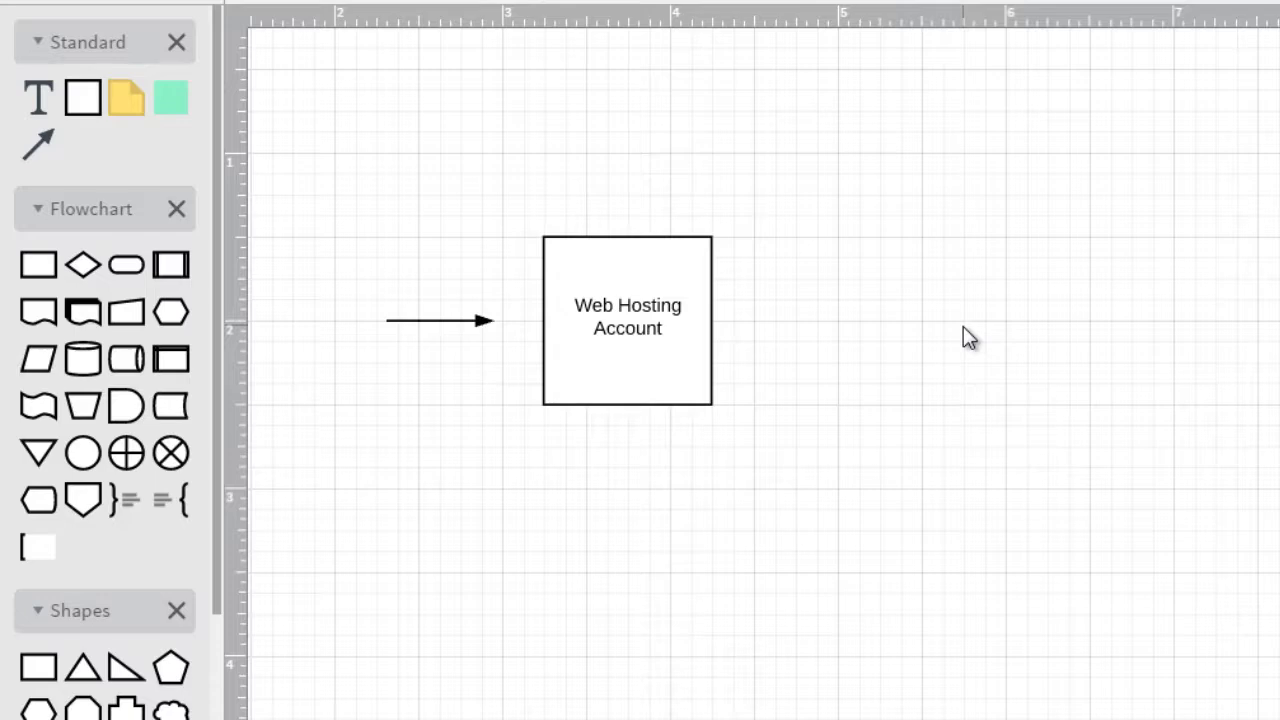
left_click(646, 283)
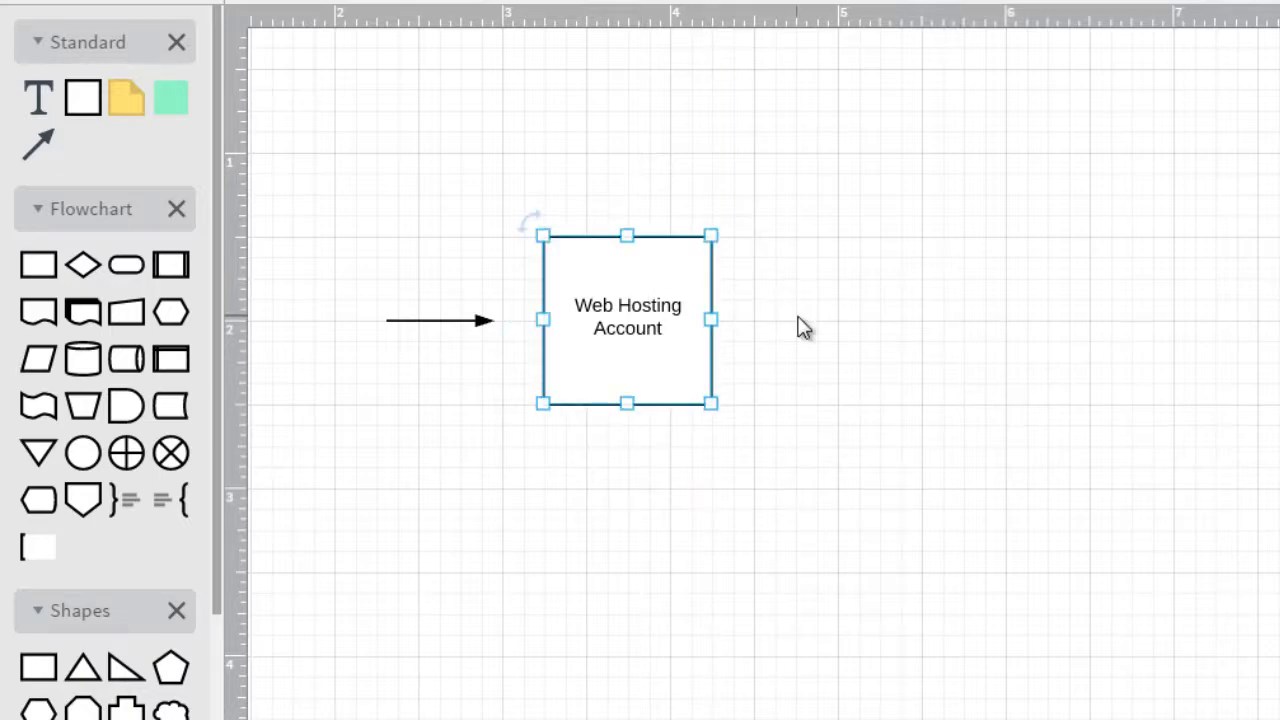
left_click(856, 276)
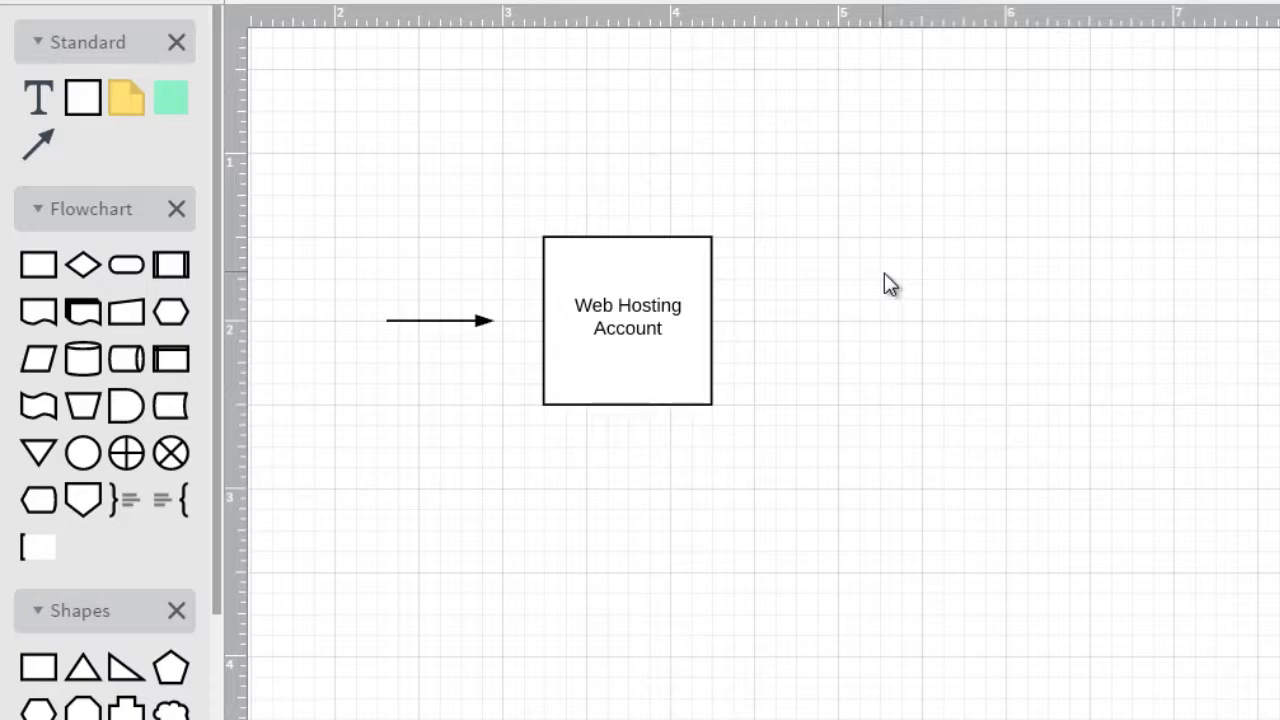
Step: Add a 1 in square block to the right of the Web Hosting Account block, vertically level with it
left_click_drag(83, 97, 943, 314)
left_click(943, 314)
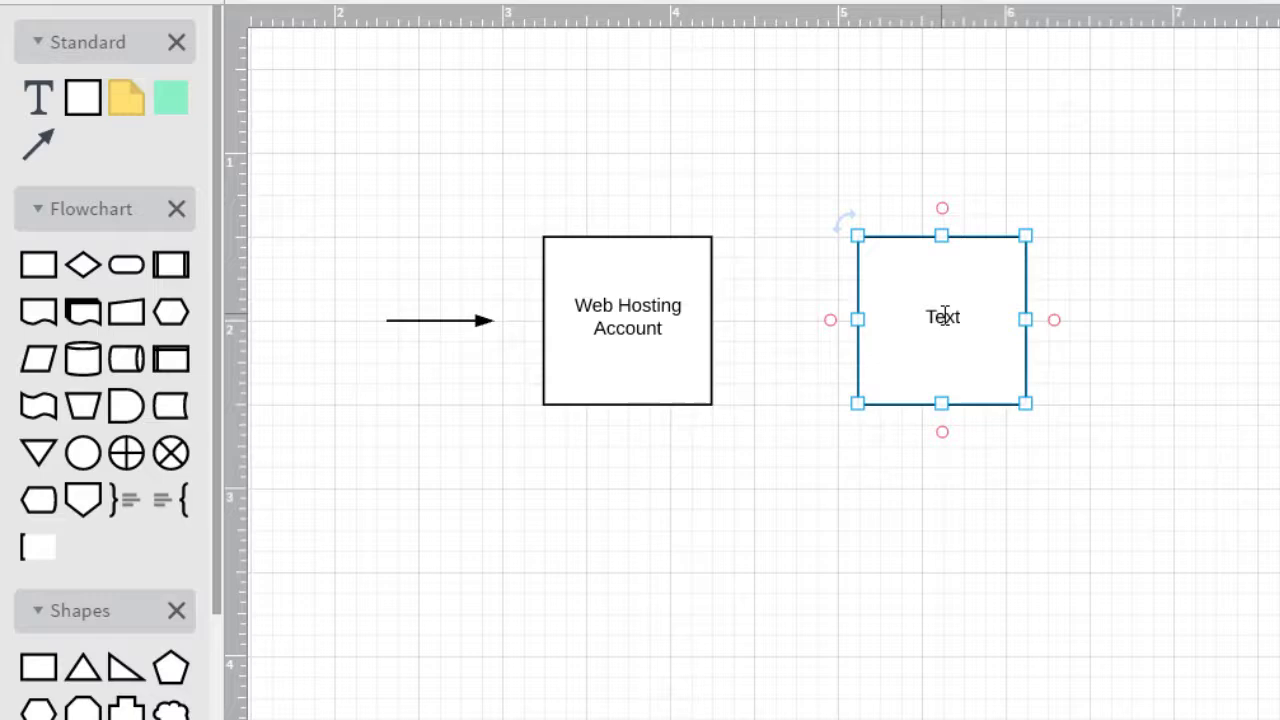
left_click(729, 488)
left_click(657, 329)
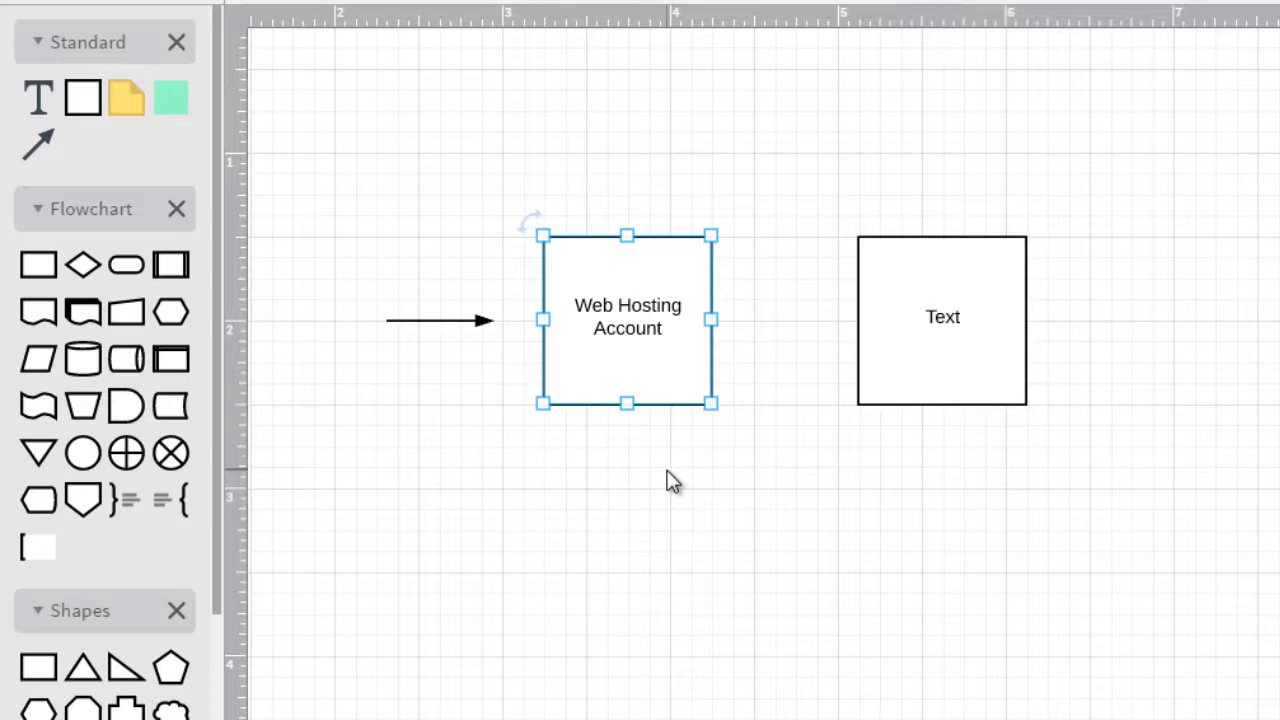
left_click(692, 450)
left_click(943, 316)
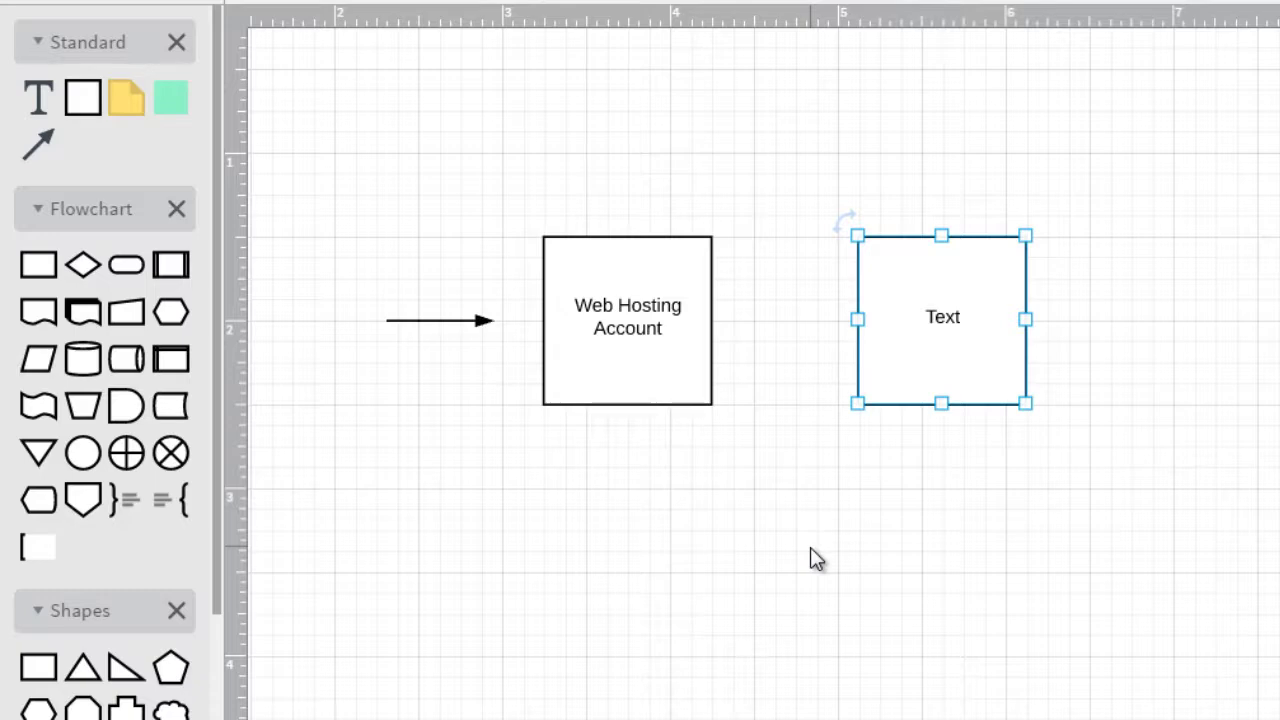
left_click(640, 323)
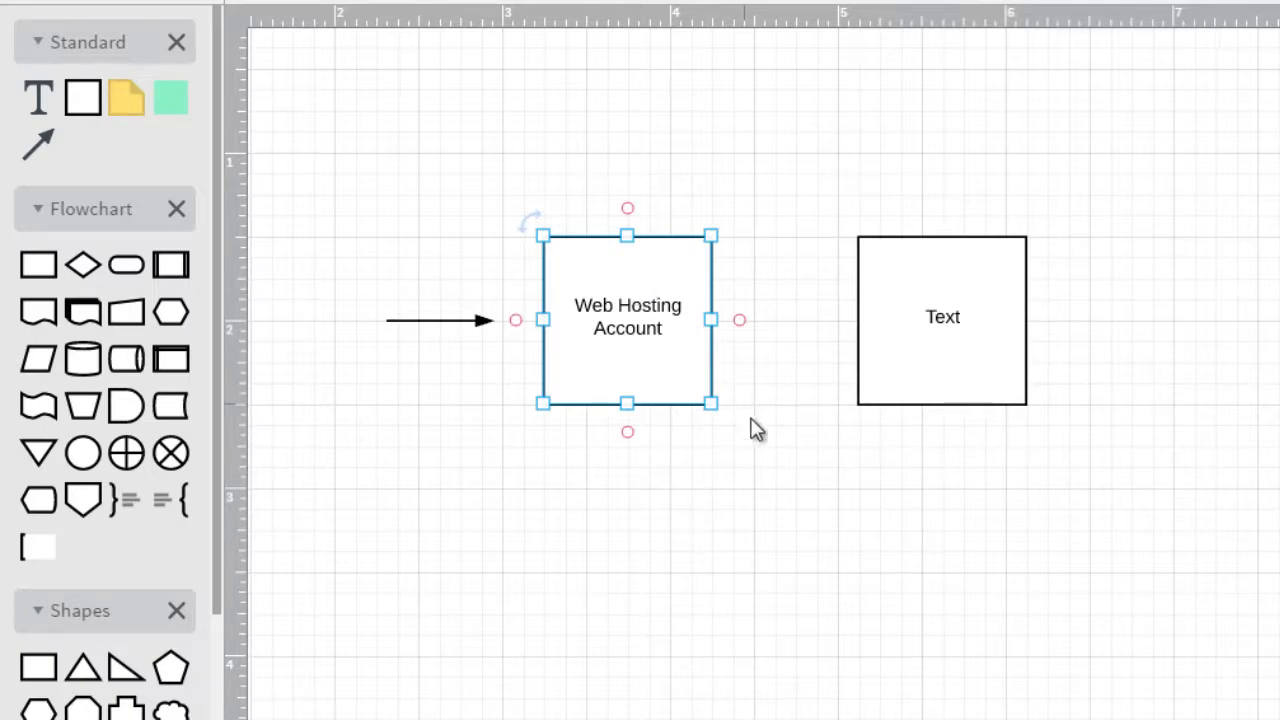
left_click(771, 459)
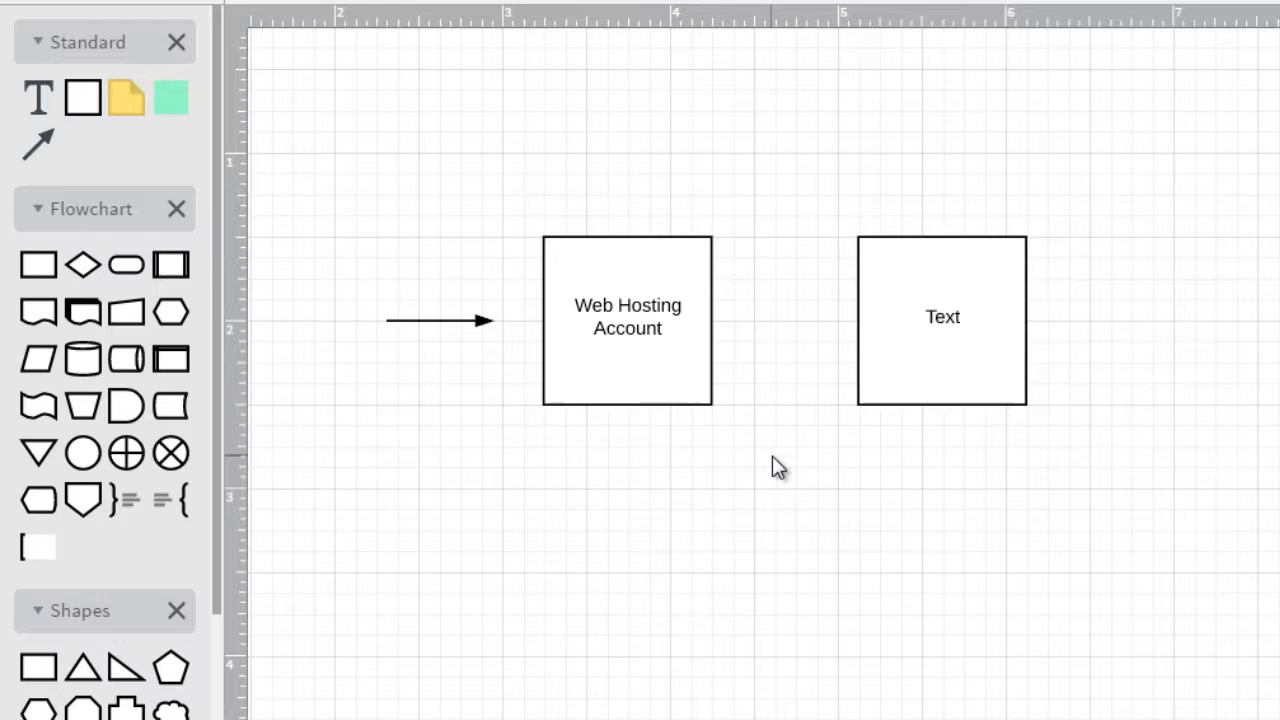
left_click(692, 403)
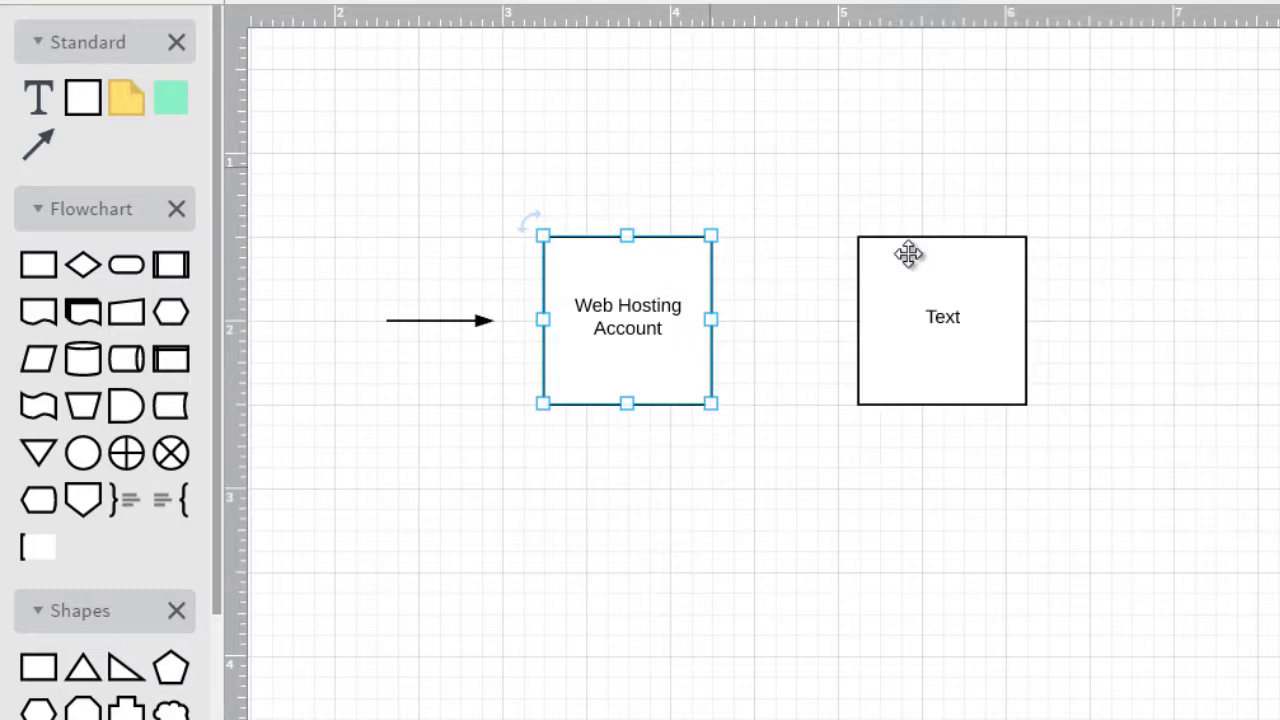
Step: Move the new block closer to the Web Hosting Account block, leaving a gap of 0.75 in between them
left_click_drag(977, 303, 957, 306)
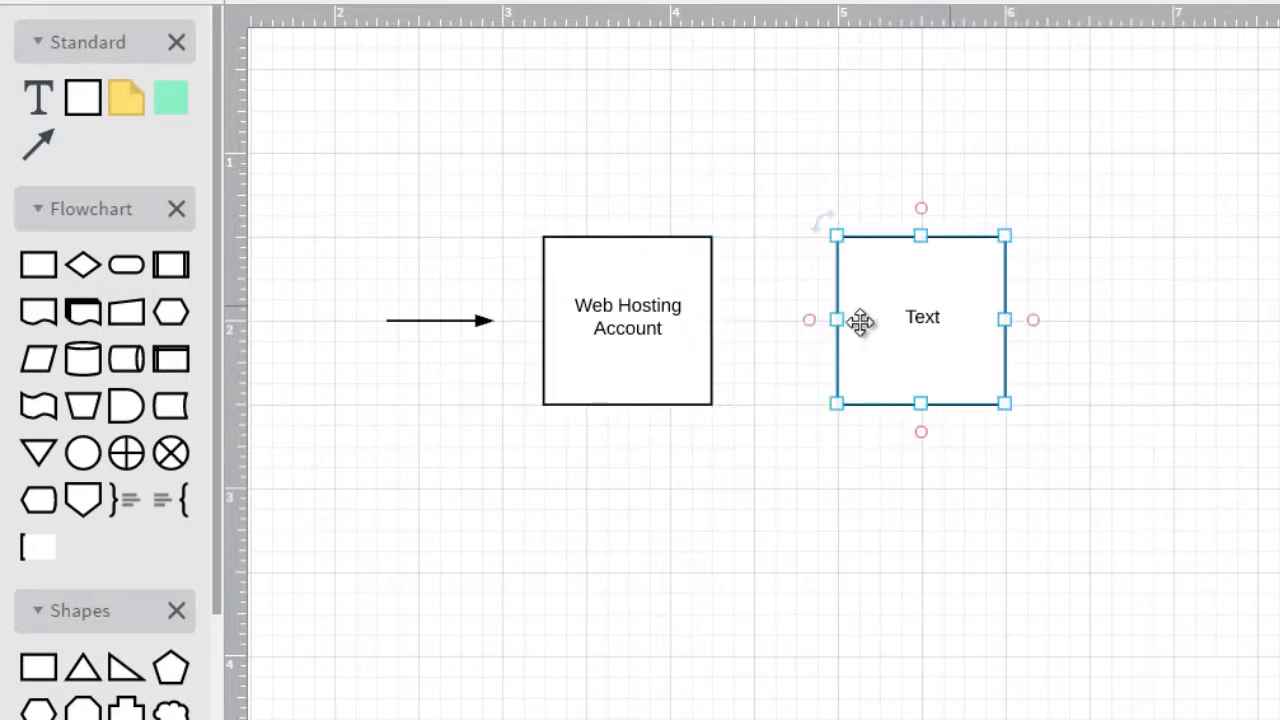
left_click(629, 314)
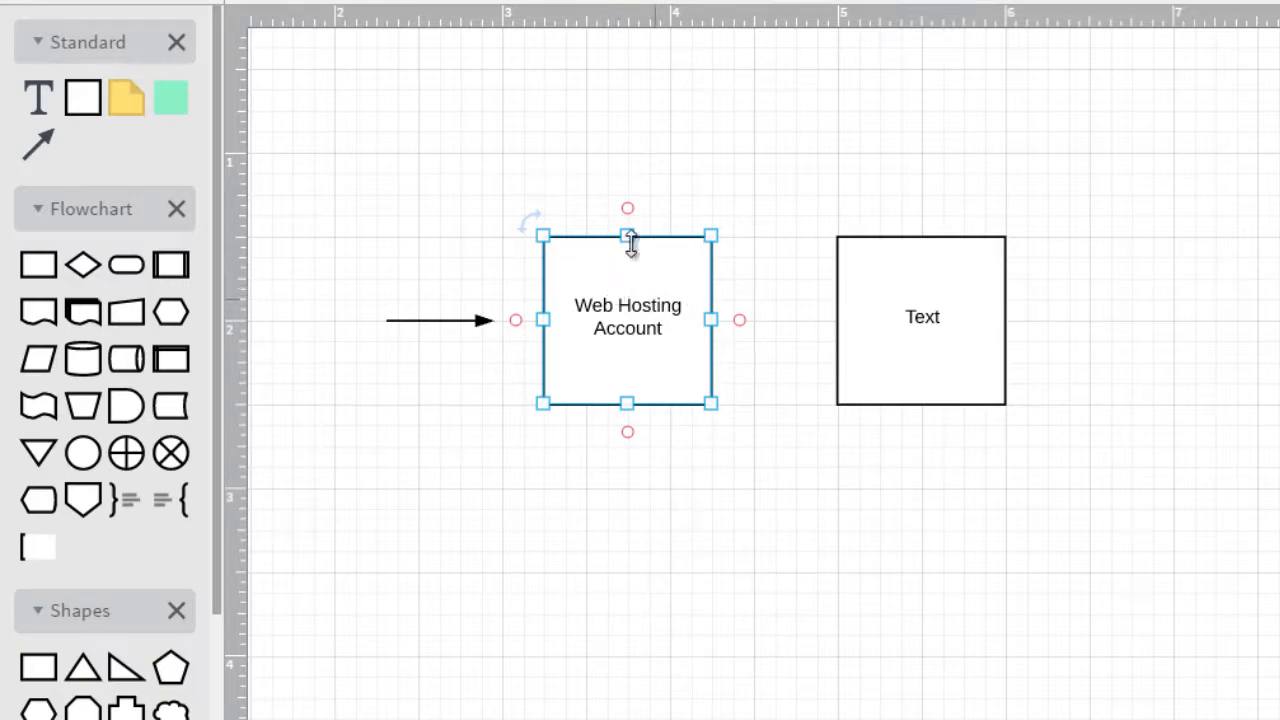
Step: Label the new block "Images, Videos, Audio, Big Files."
left_click(916, 305)
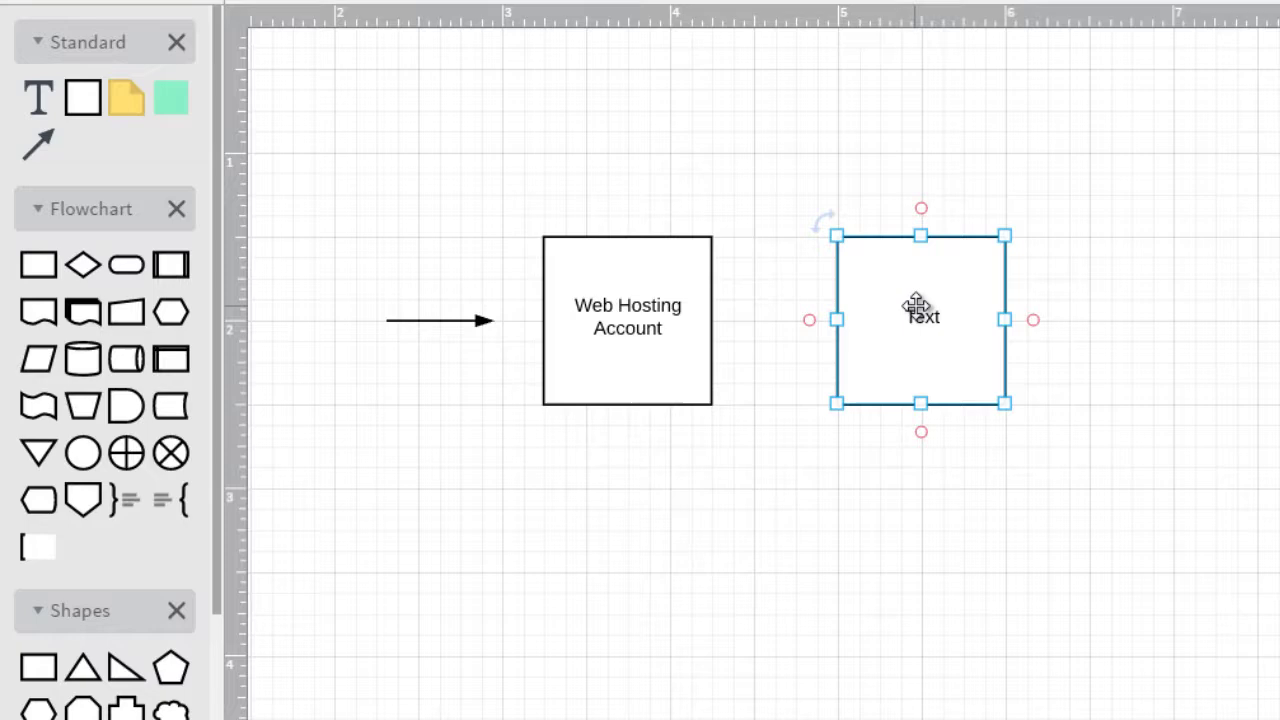
double_click(916, 305)
type("Images, Videos, Audio")
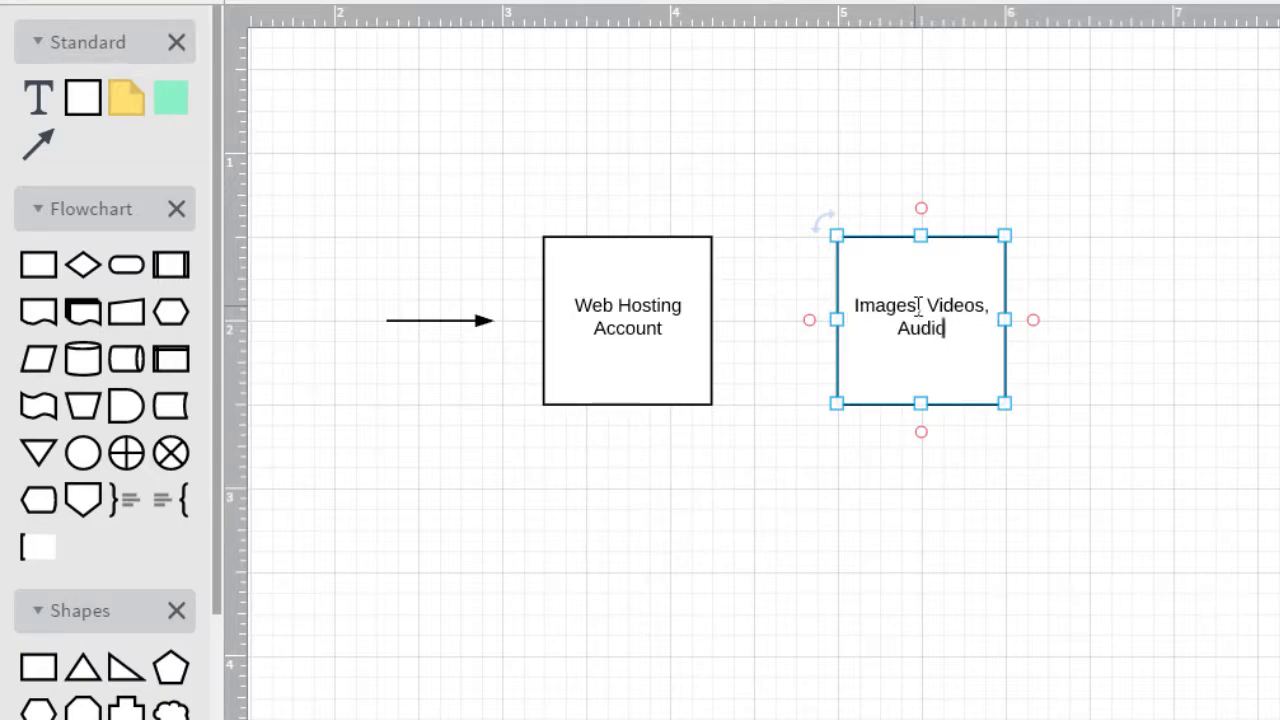
type(", Big Files,")
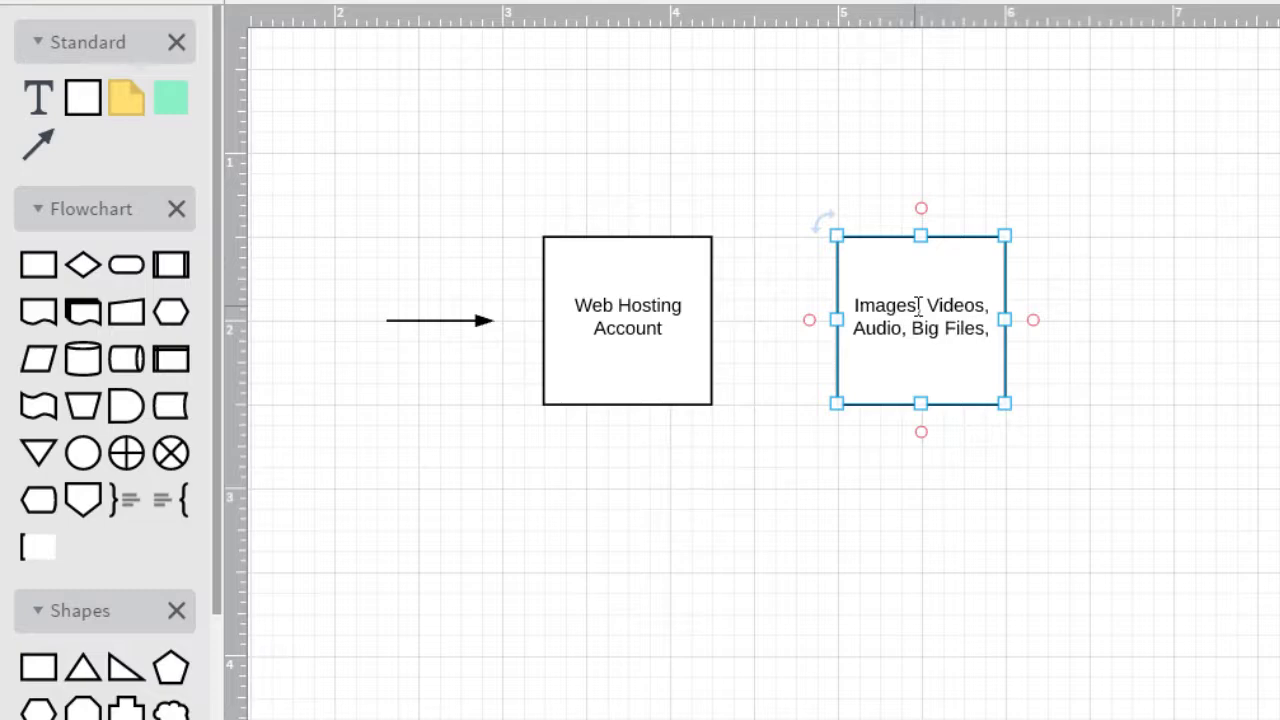
key("BackSpace")
type(".")
left_click(1221, 201)
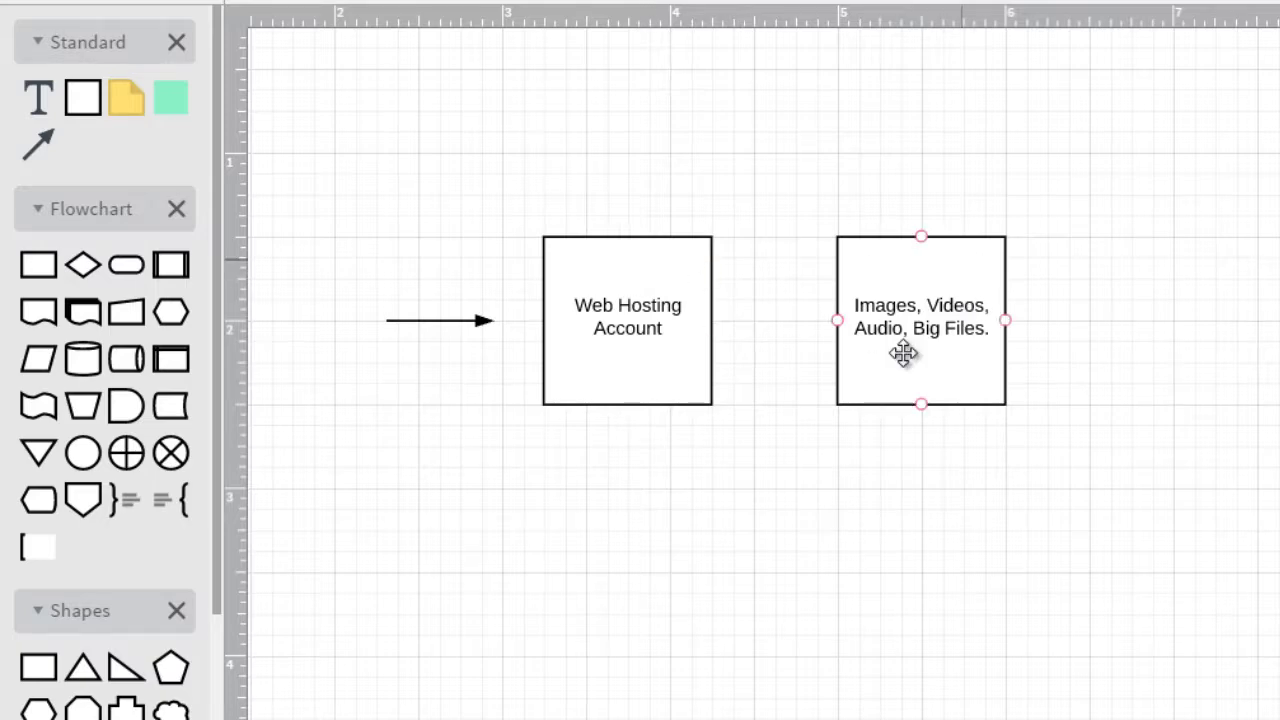
Step: Insert "Amazon S3" ahead of the existing text in the "Images, Videos, Audio, Big Files." block
left_click(906, 297)
left_click(900, 297)
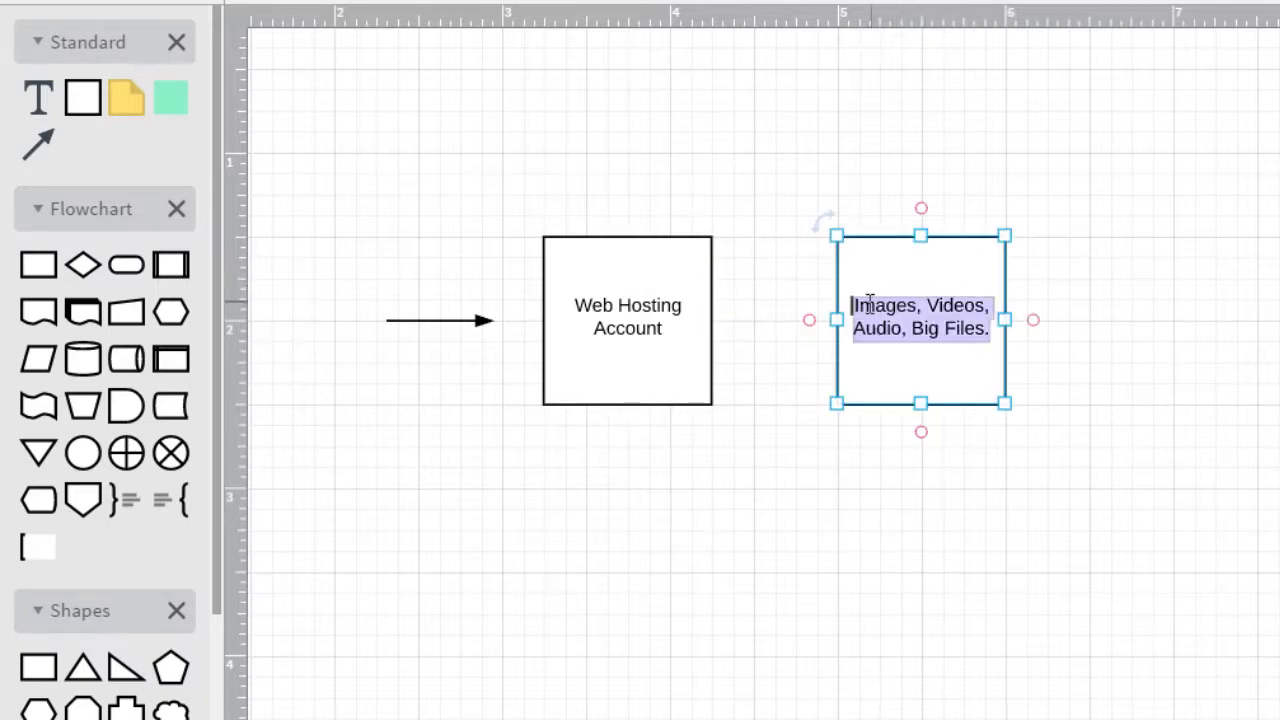
left_click(856, 305)
type("Am")
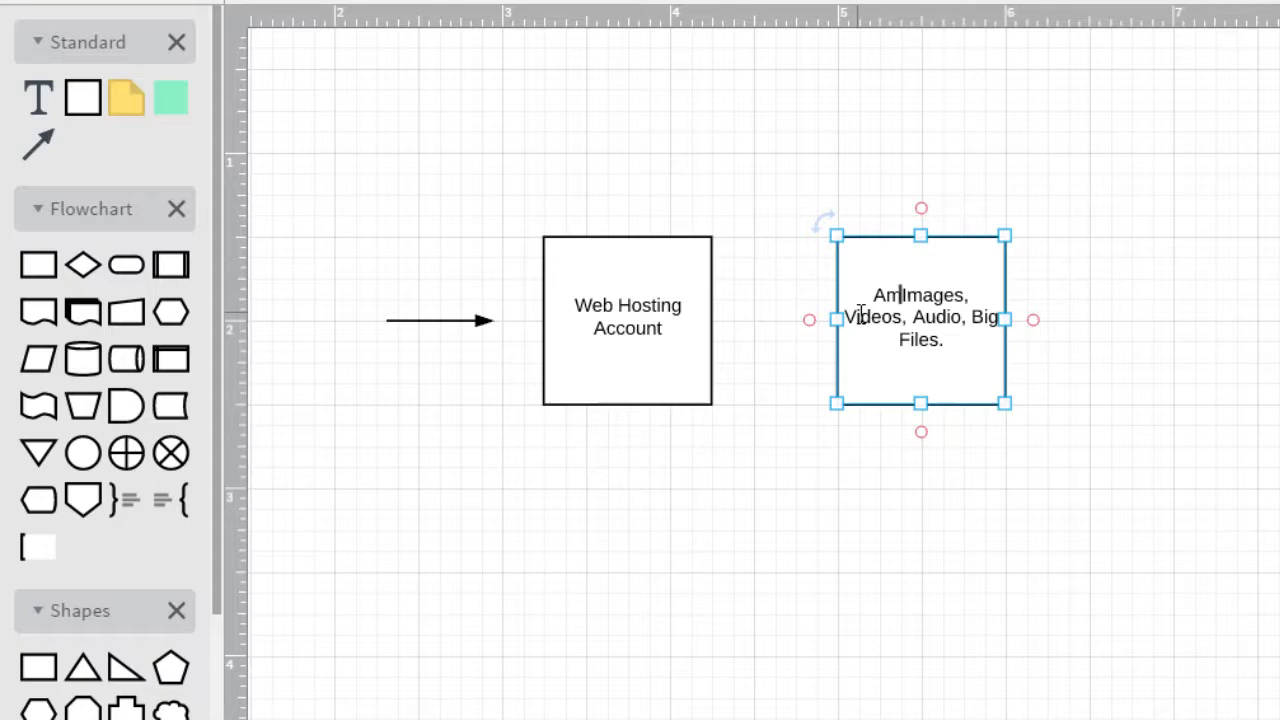
type("azon S3")
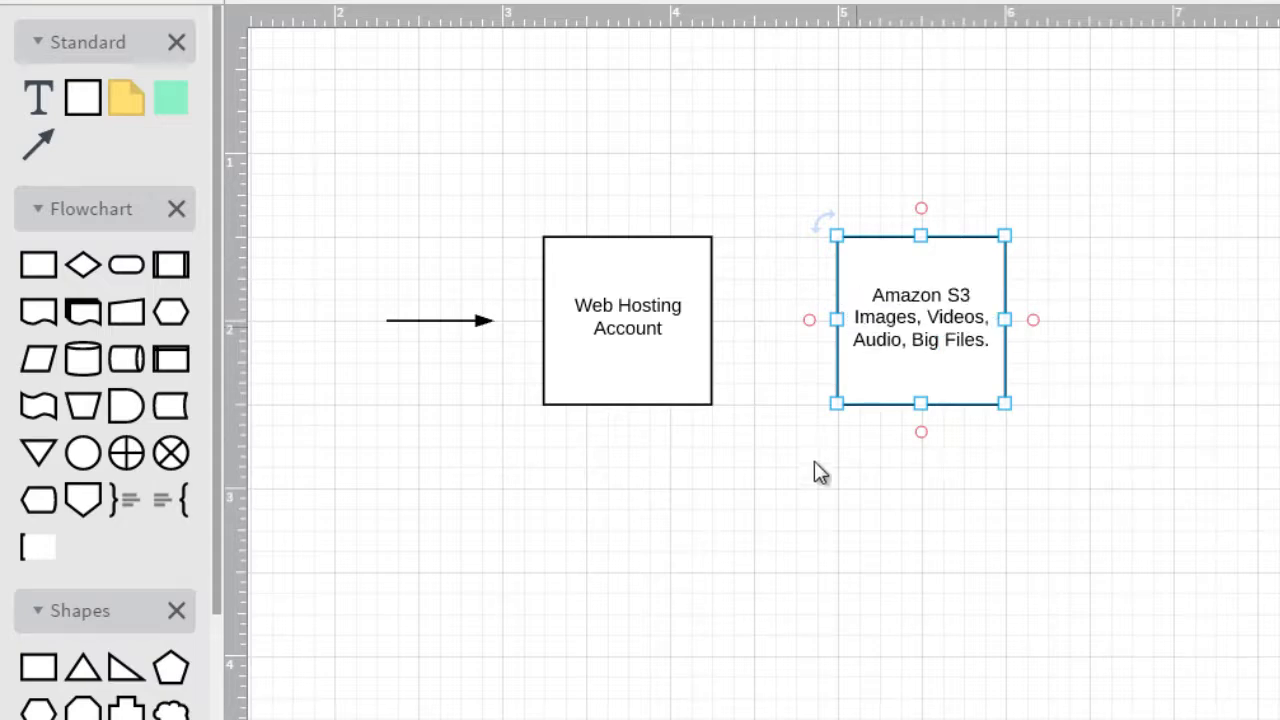
left_click(814, 473)
left_click(649, 334)
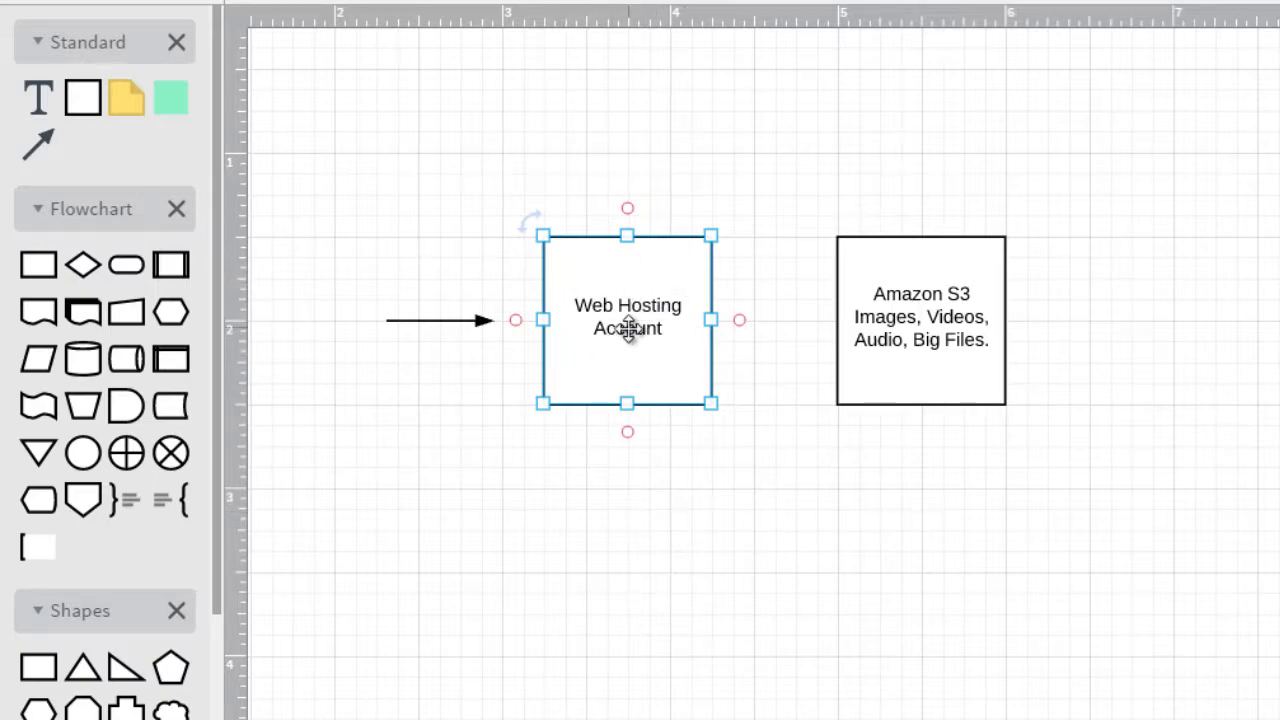
left_click(673, 147)
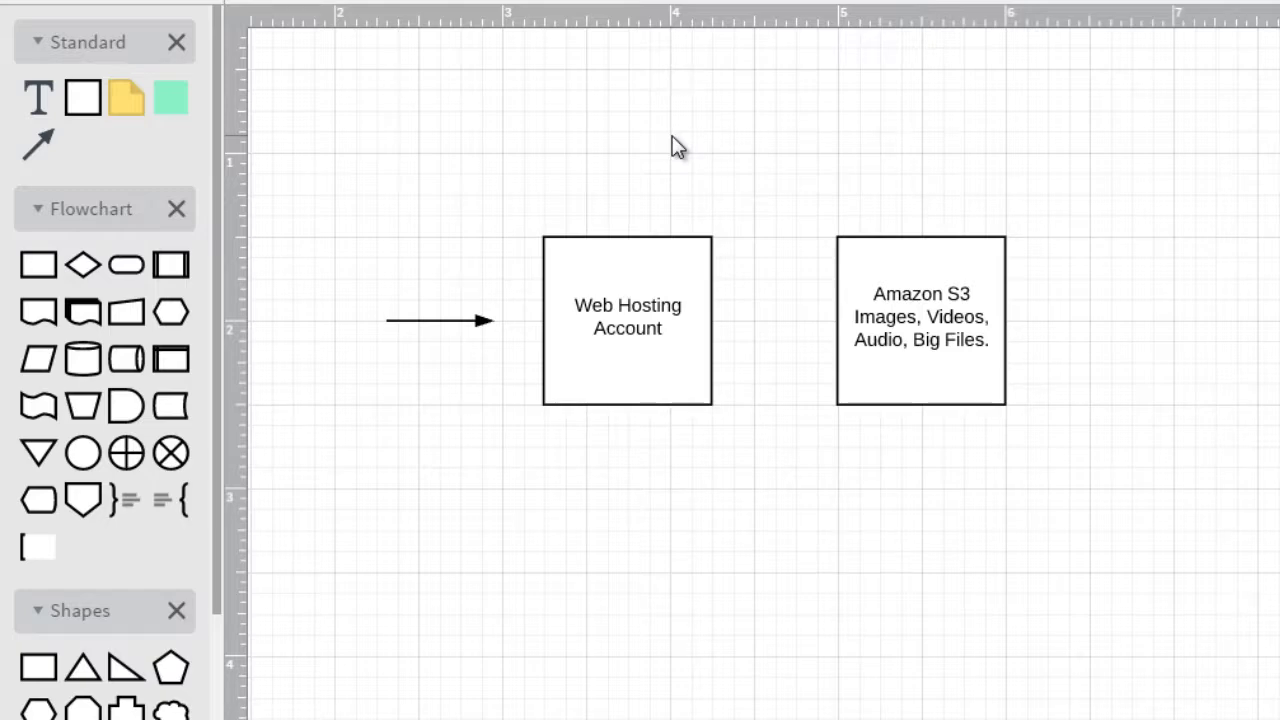
left_click(651, 286)
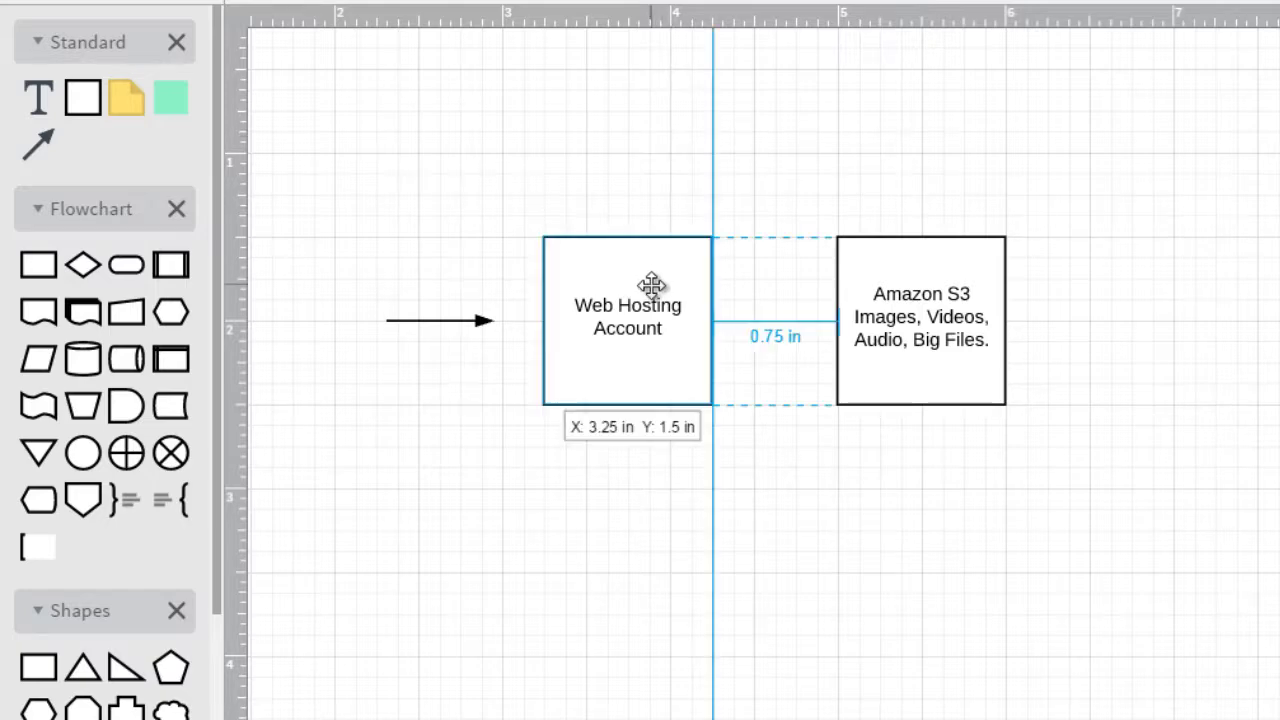
left_click(734, 262)
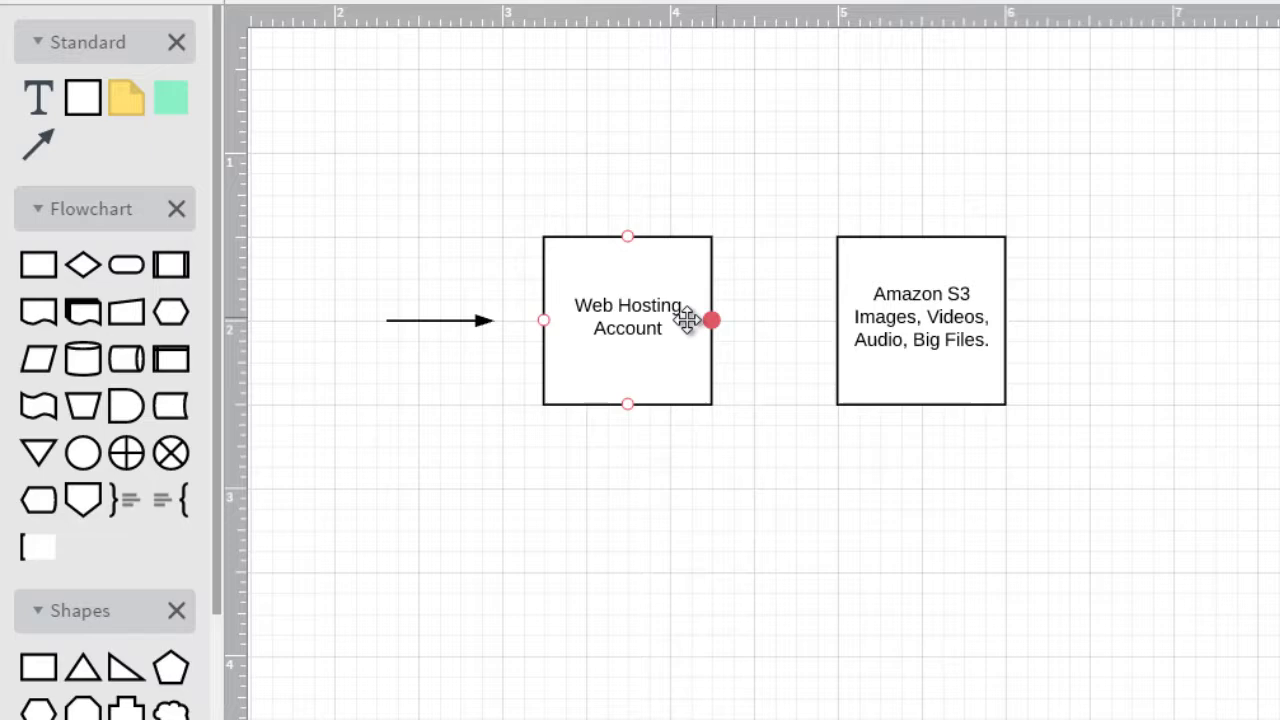
left_click(620, 330)
left_click(737, 209)
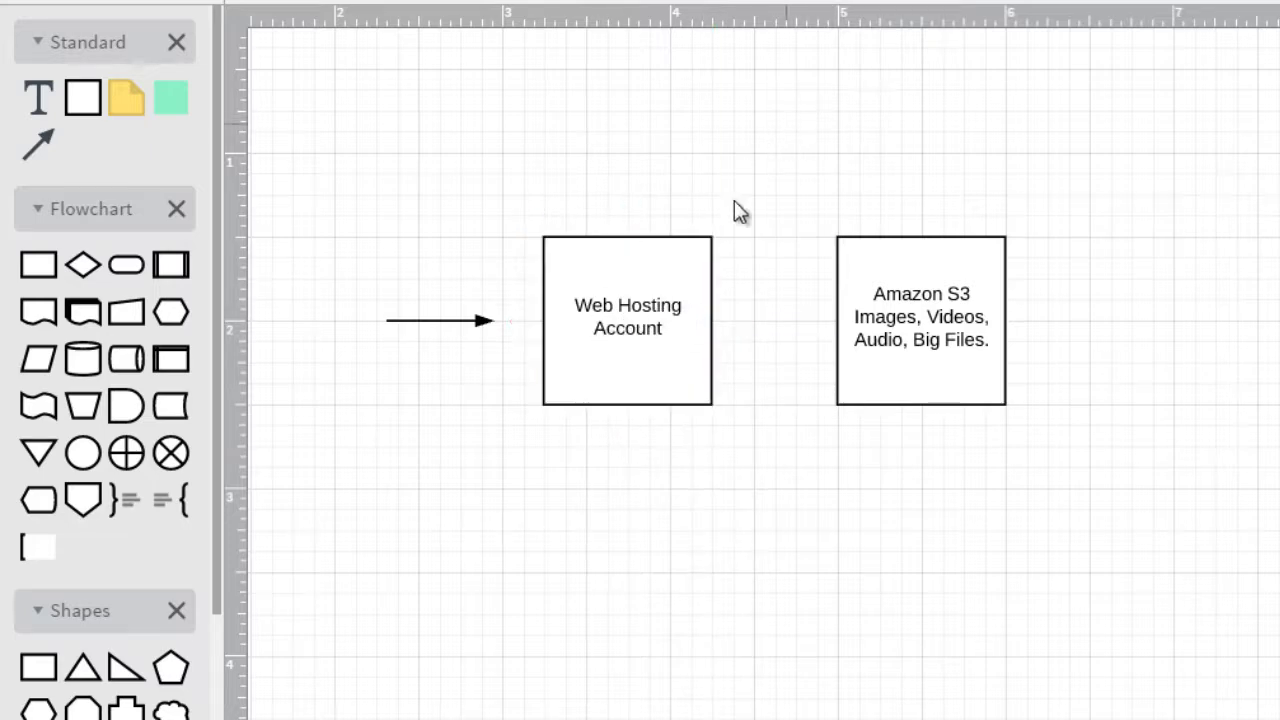
Step: Connect the Web Hosting Account block to the Amazon S3 block with a straight arrow pointing at Amazon S3
left_click_drag(711, 320, 930, 320)
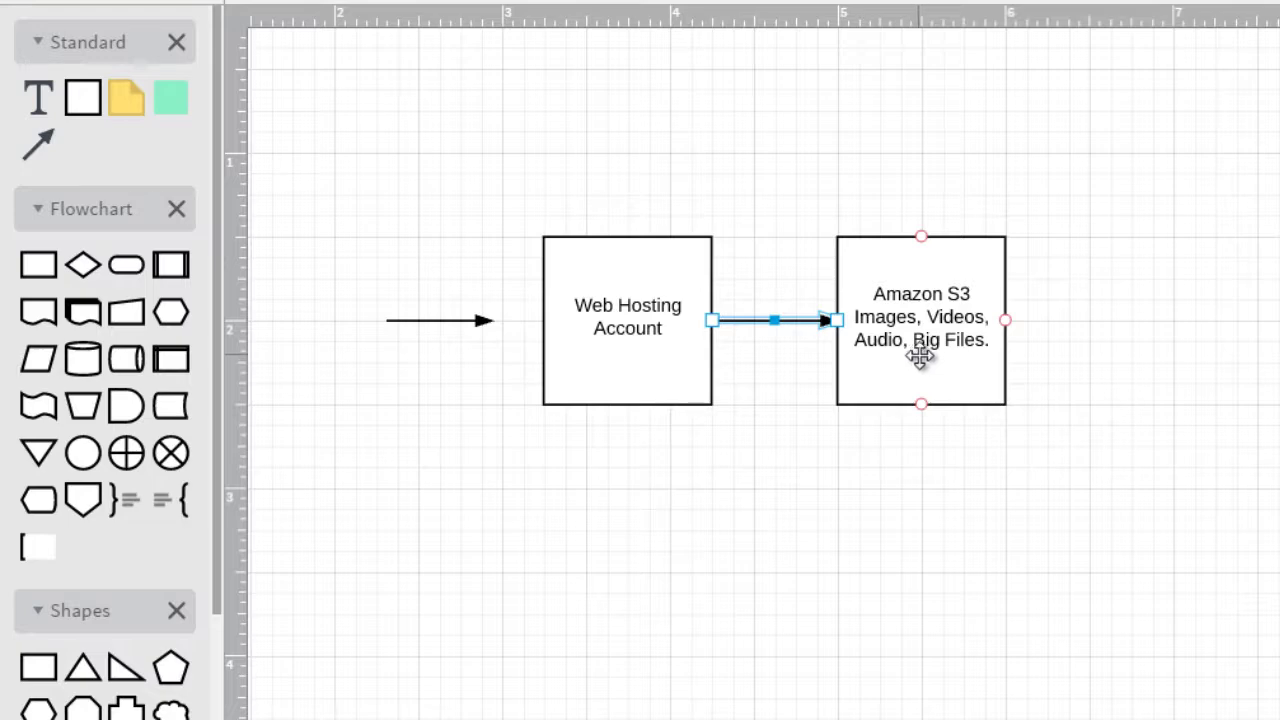
left_click(962, 330)
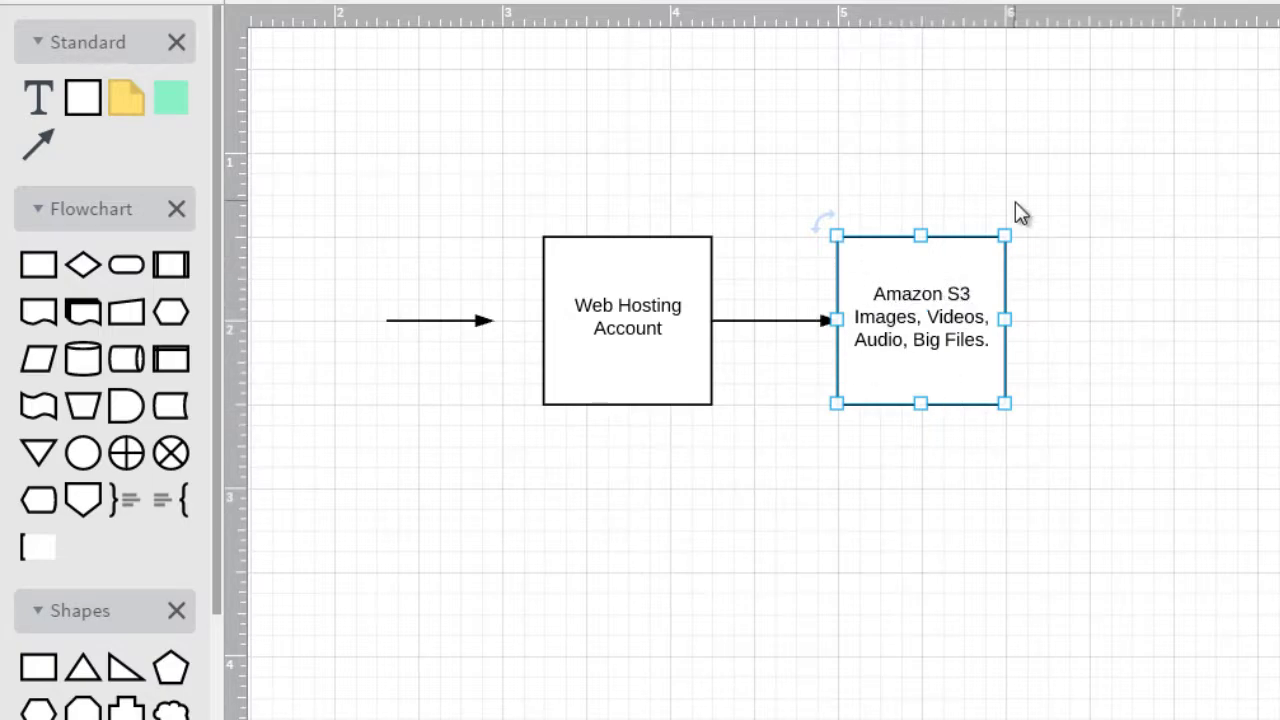
left_click(628, 316)
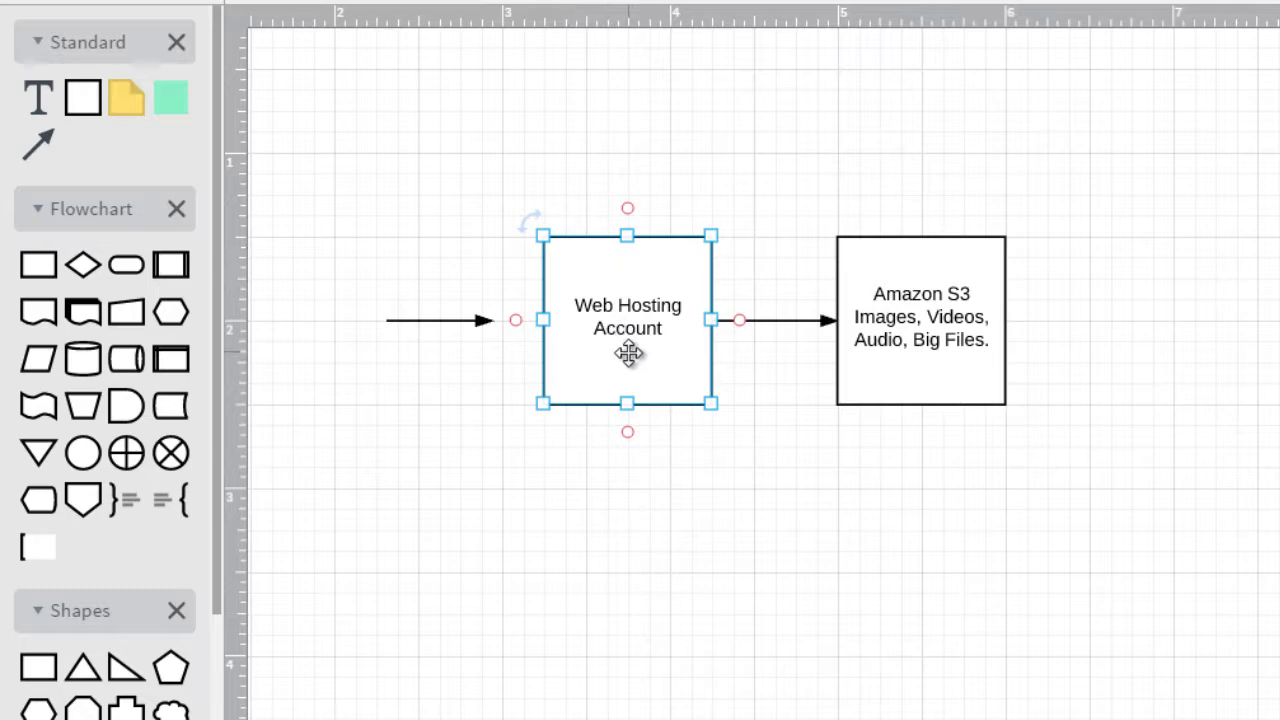
left_click(943, 317)
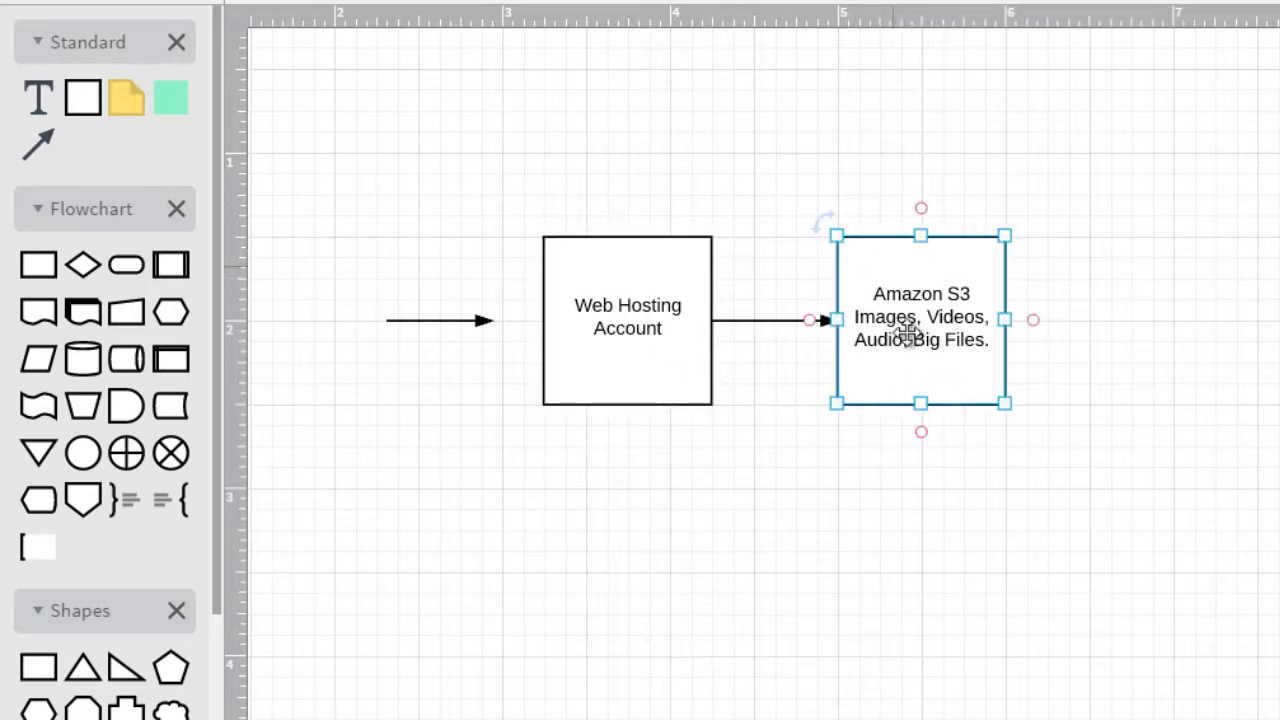
left_click(631, 574)
left_click(482, 320)
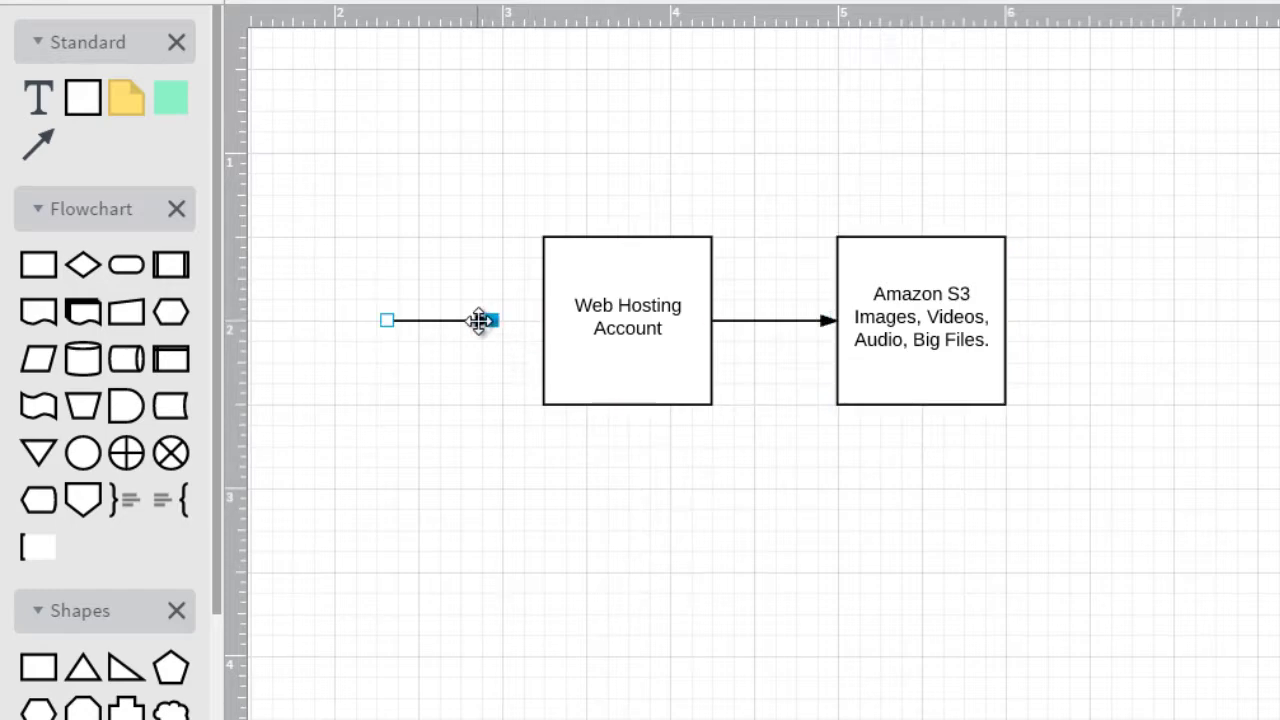
left_click_drag(480, 320, 481, 320)
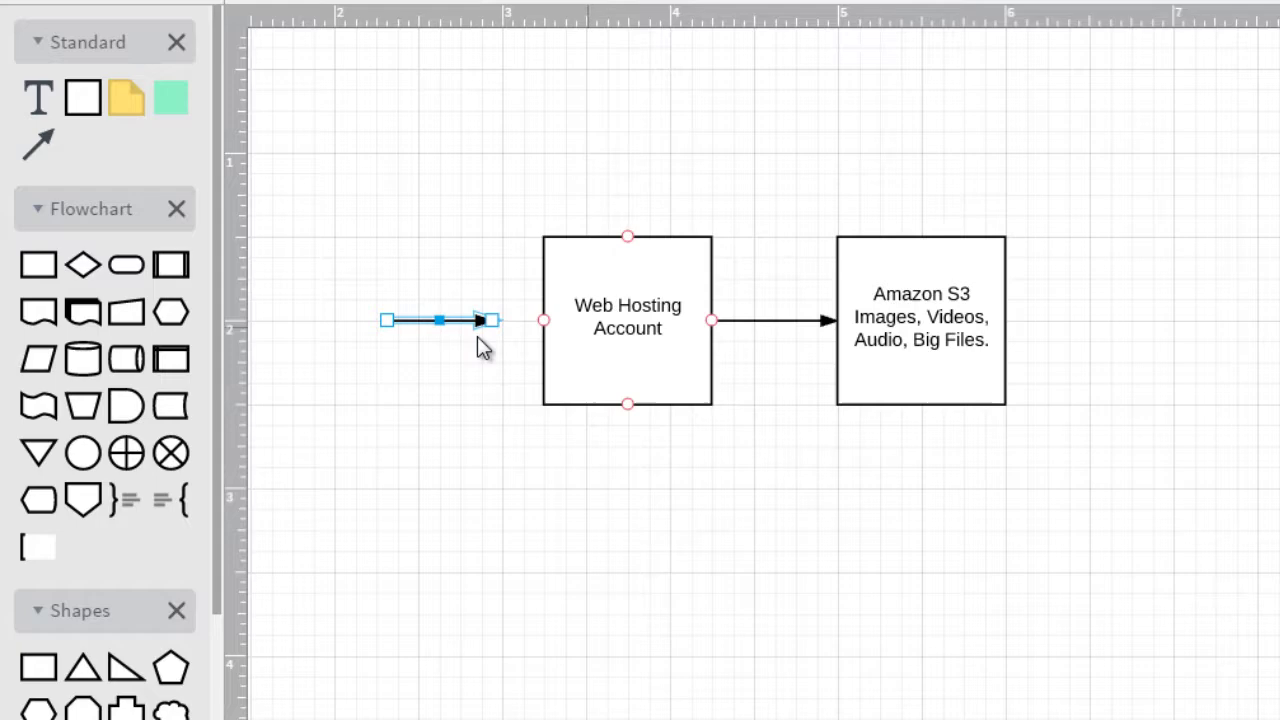
left_click(600, 260)
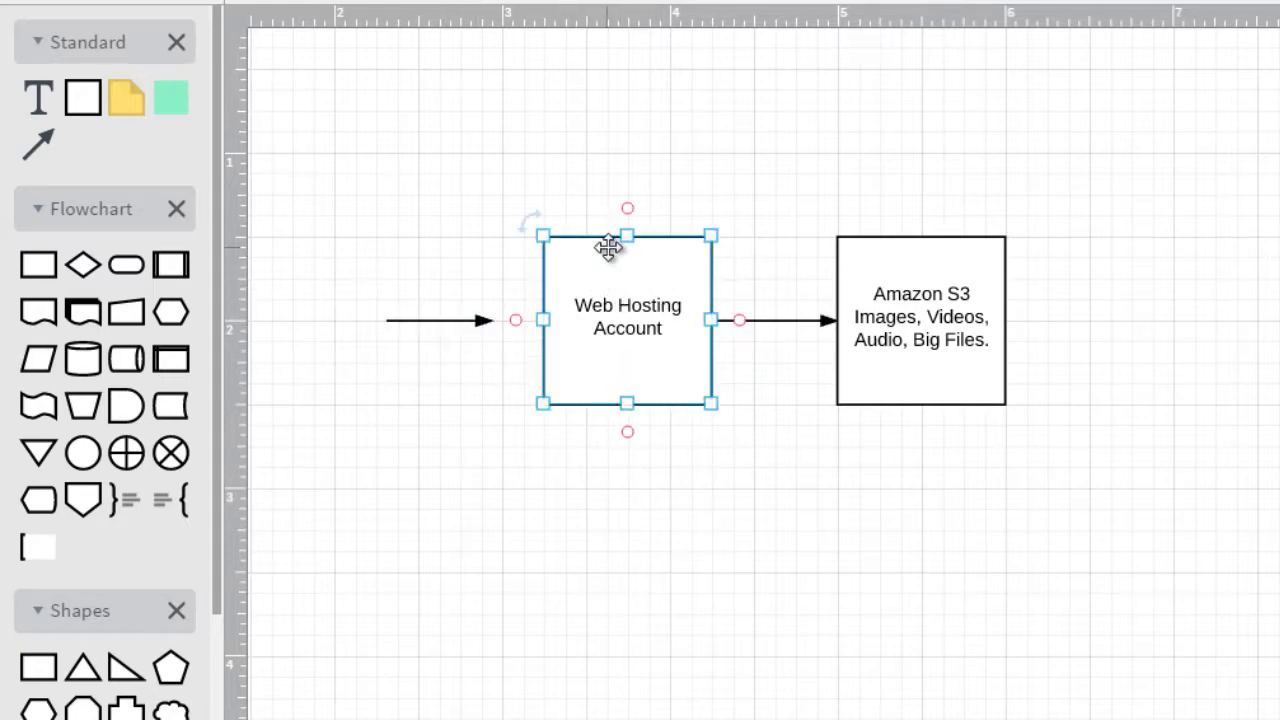
left_click(935, 348)
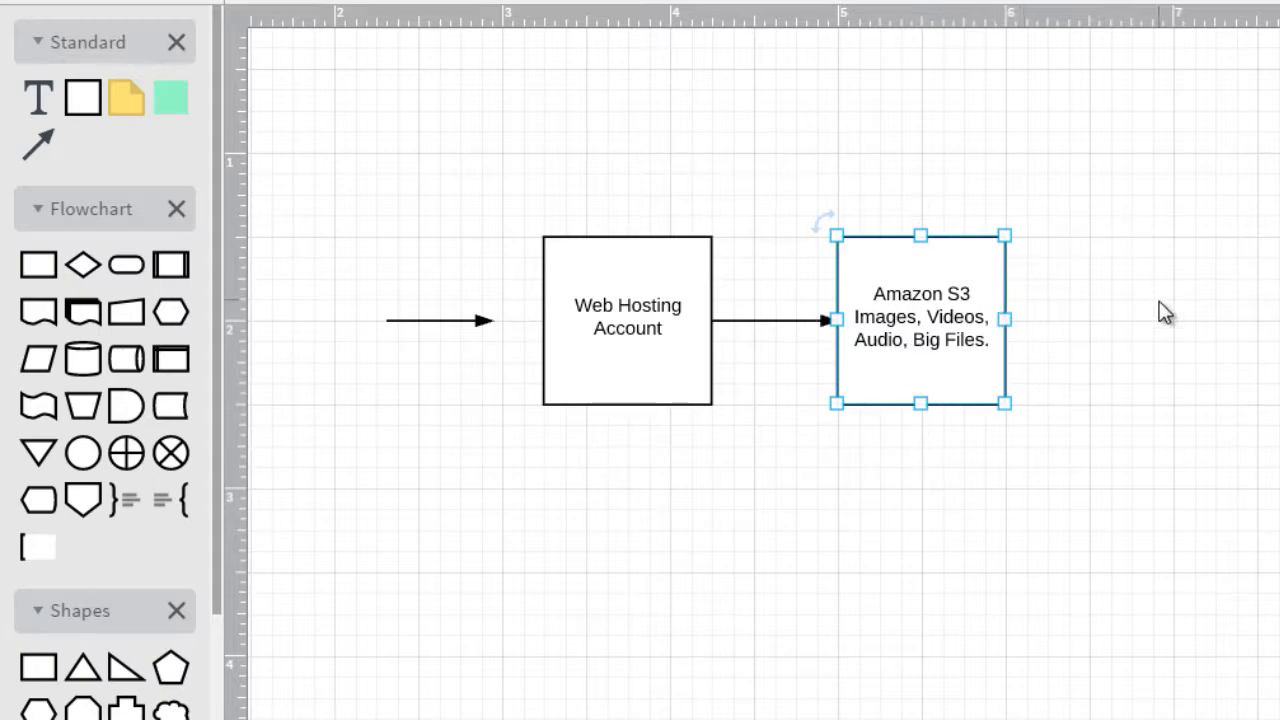
left_click(602, 353)
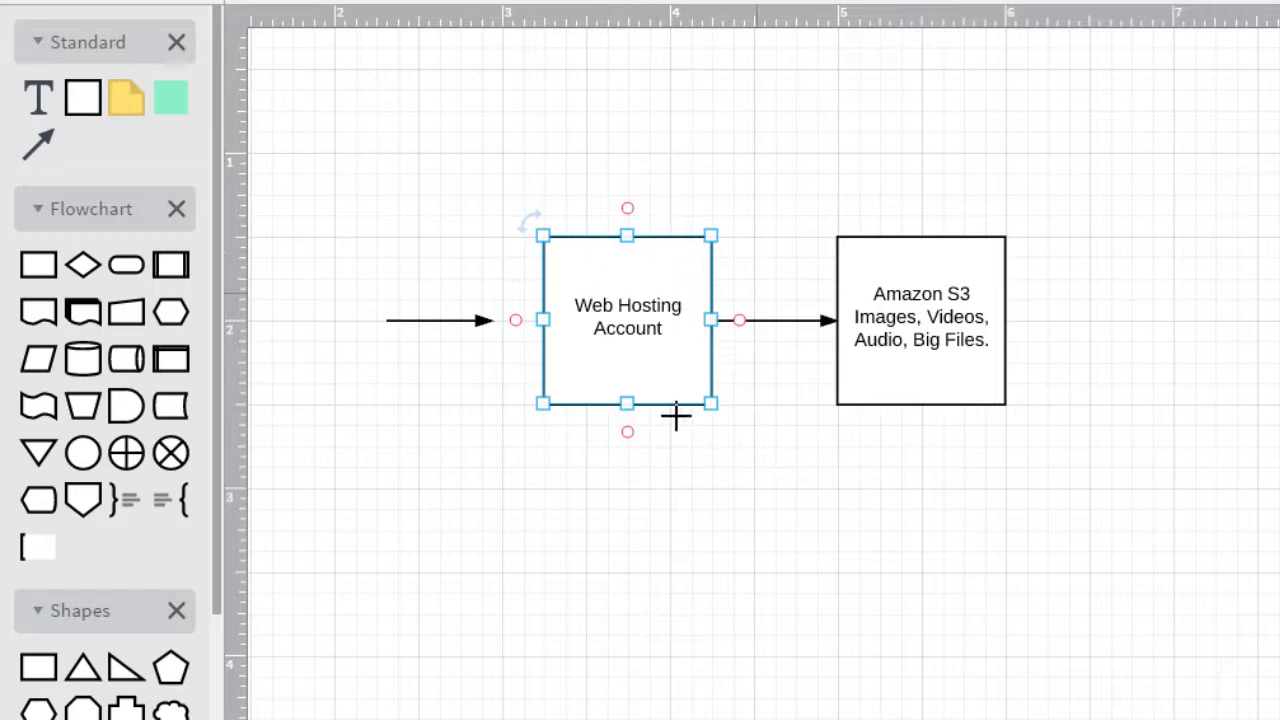
left_click(737, 534)
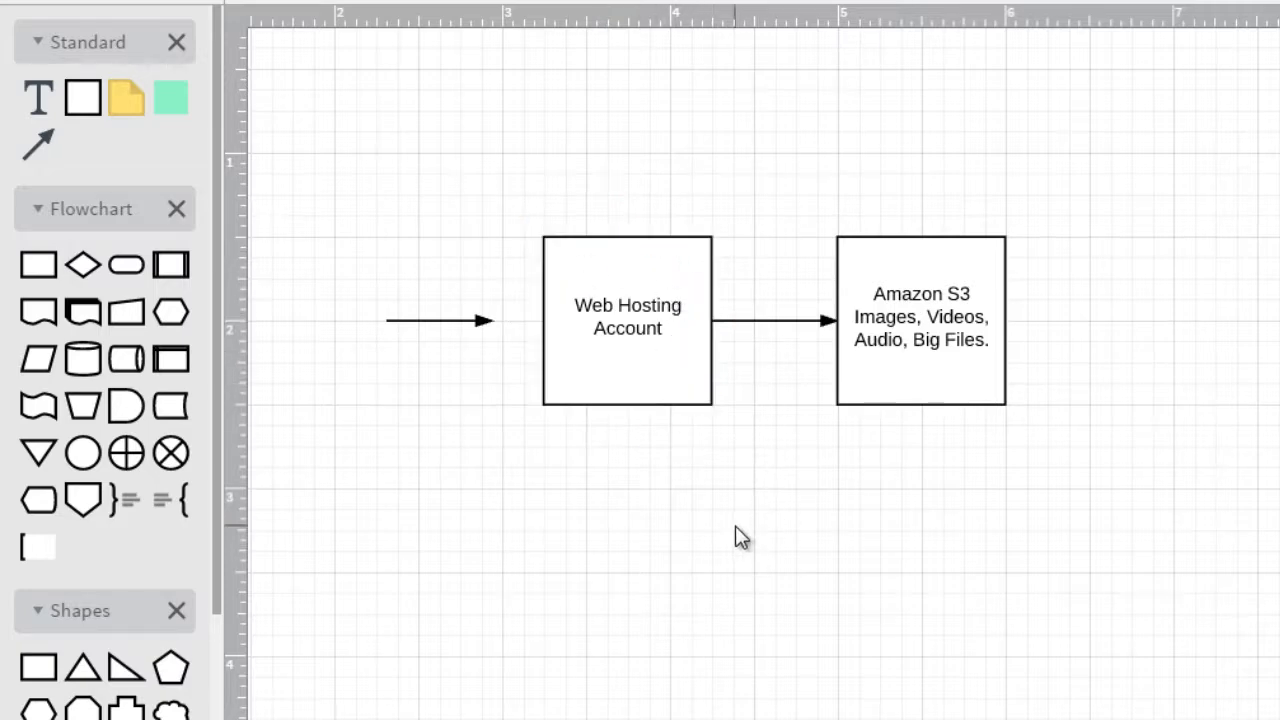
left_click(686, 279)
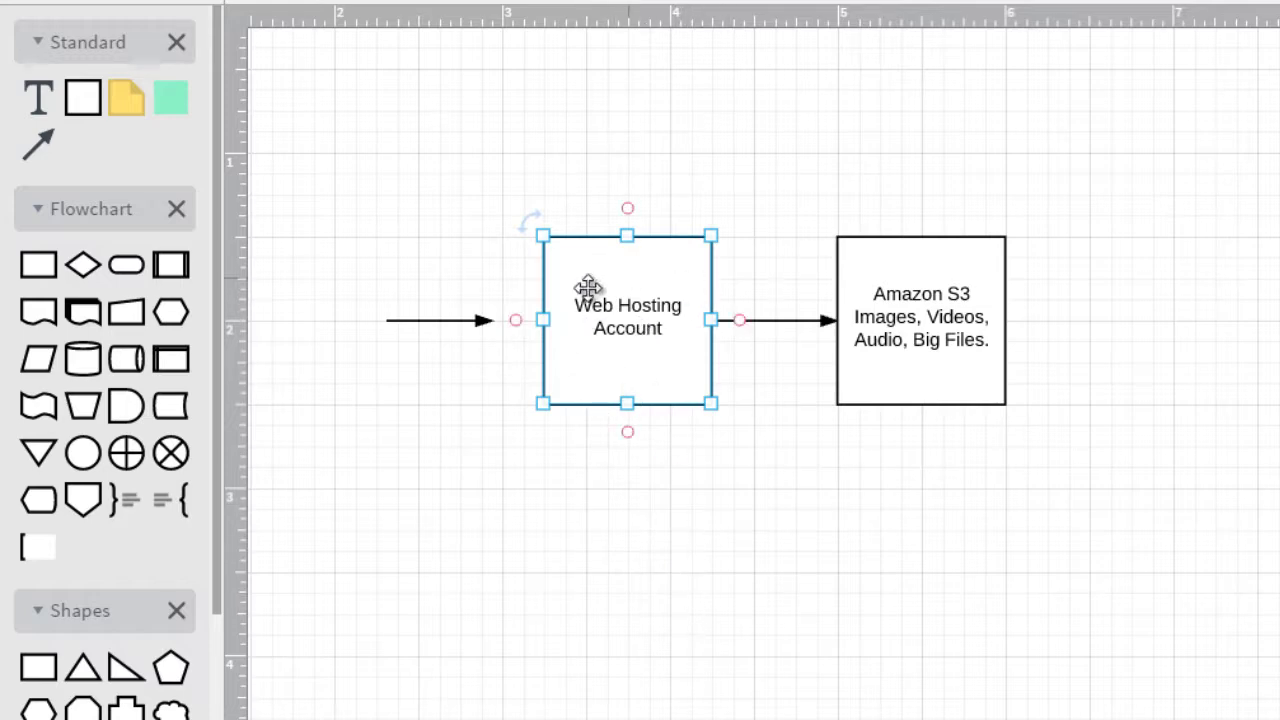
left_click(943, 343)
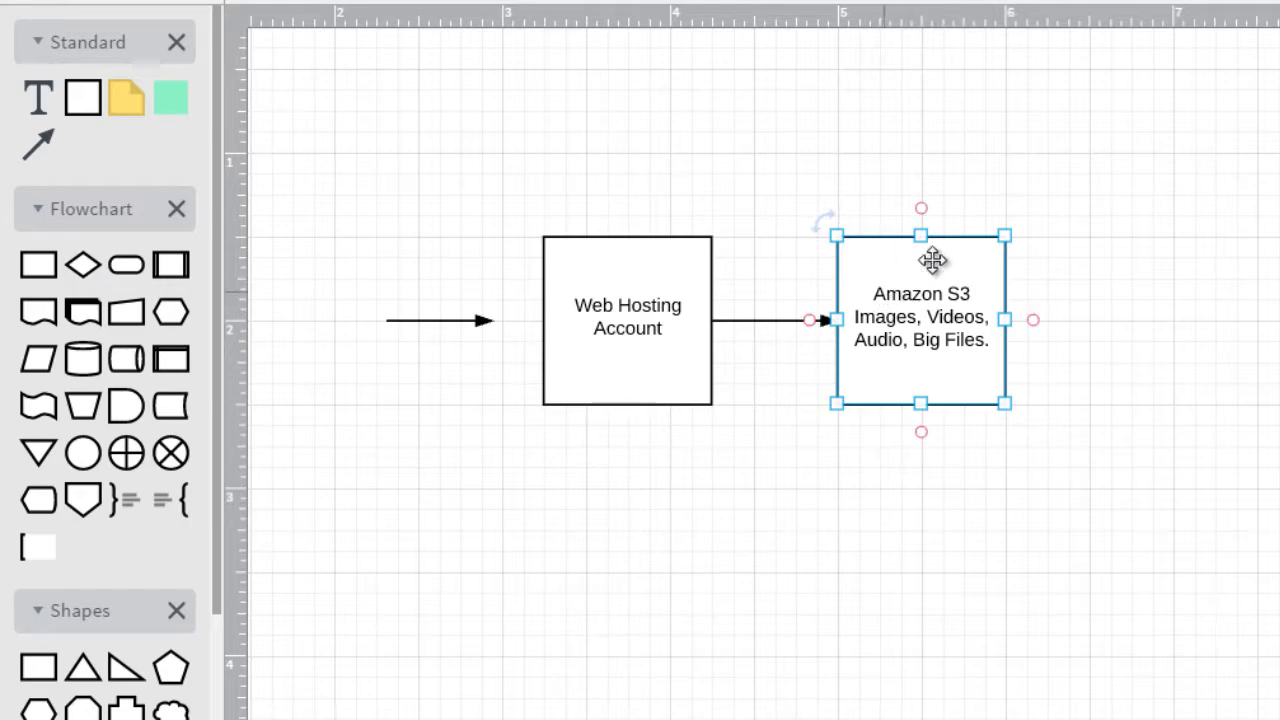
left_click(1205, 318)
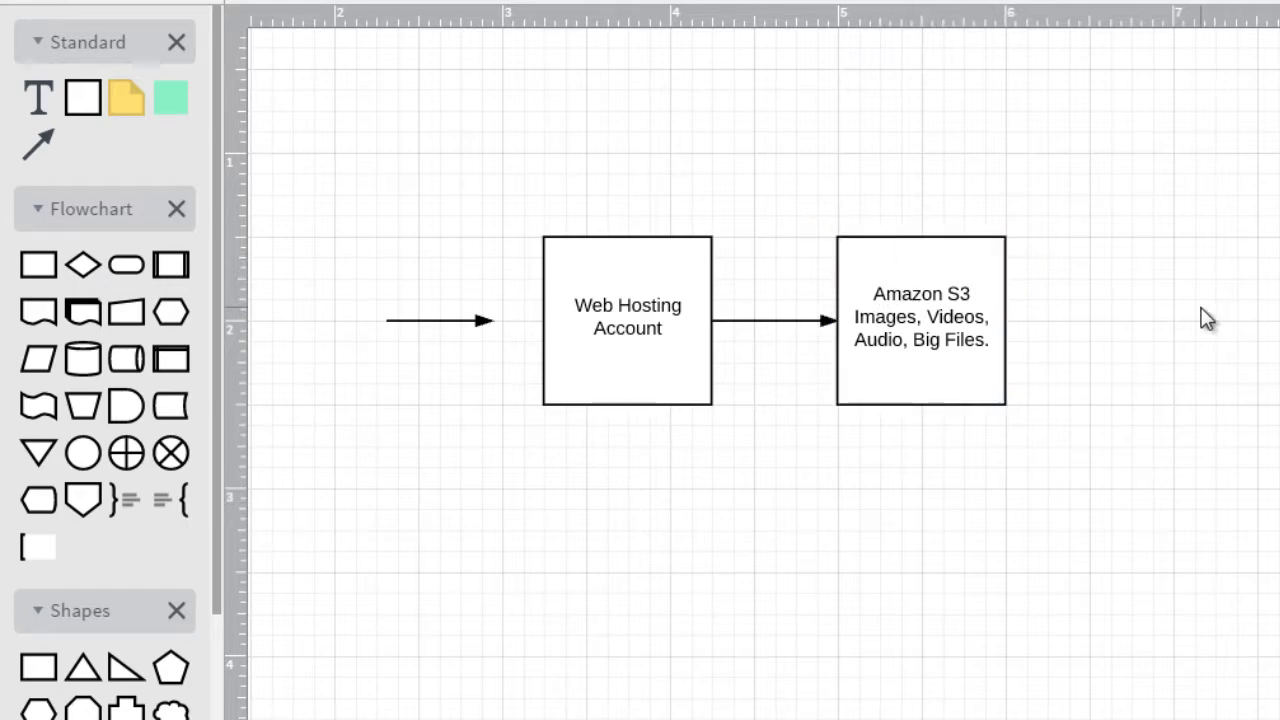